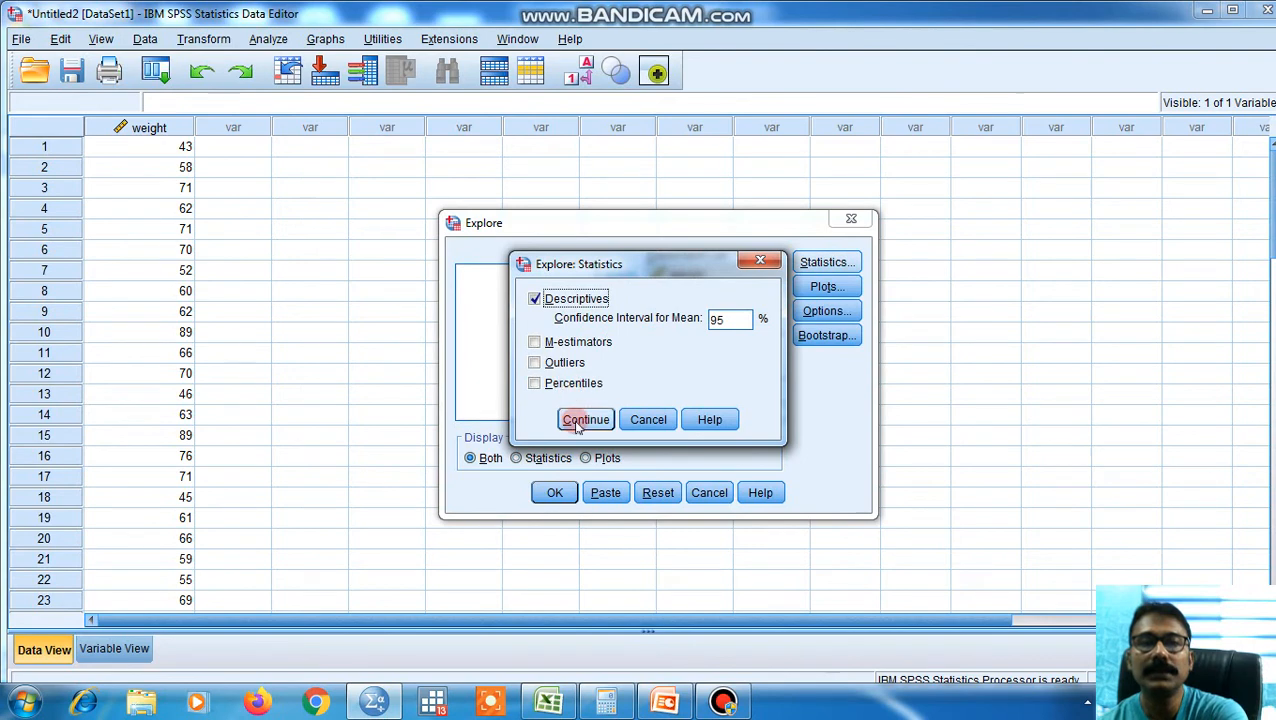
Step: Run Explore on weight with descriptives at a 95% confidence interval, stem-and-leaf, histogram and normality plots with tests, excluding cases listwise
left_click(586, 419)
left_click(822, 287)
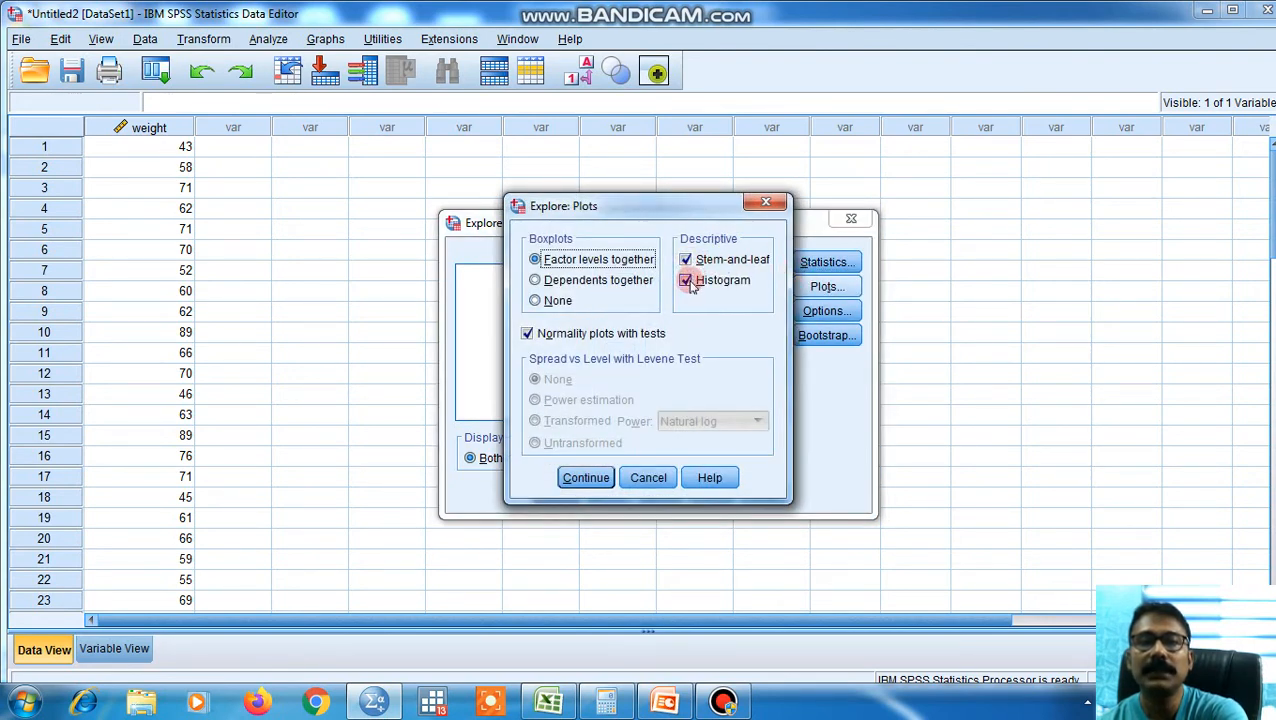
left_click(563, 478)
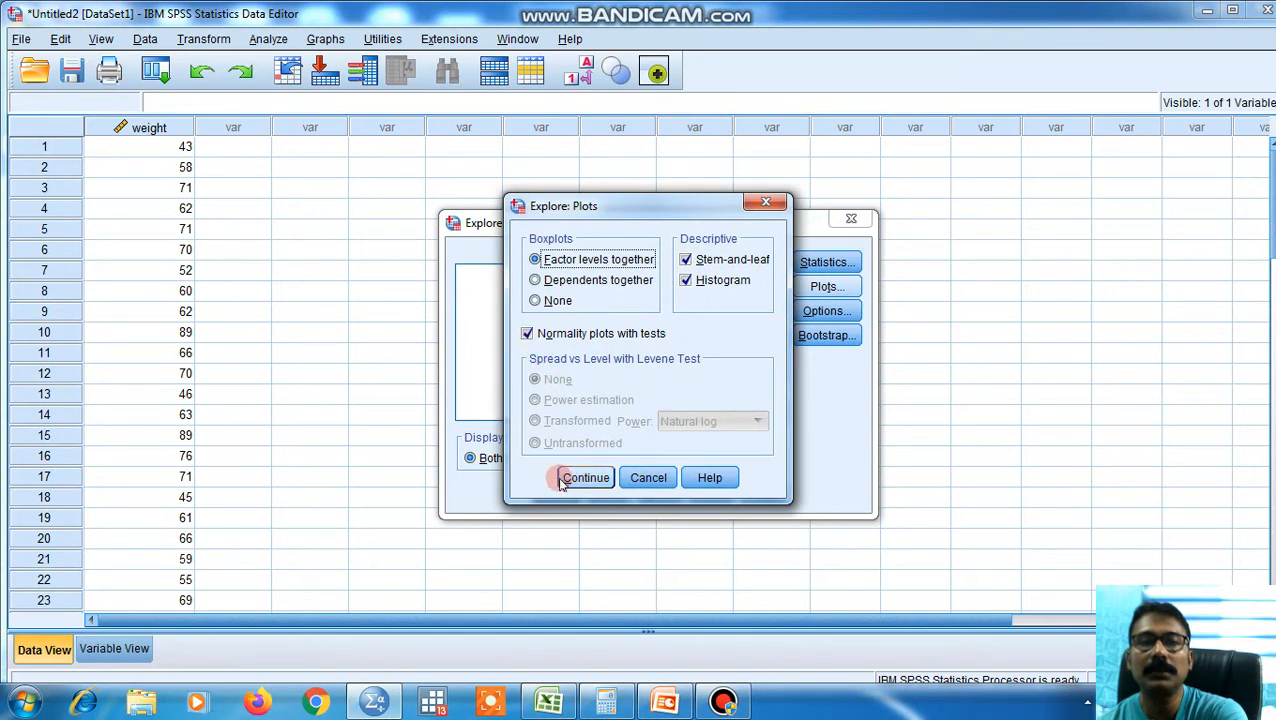
left_click(818, 311)
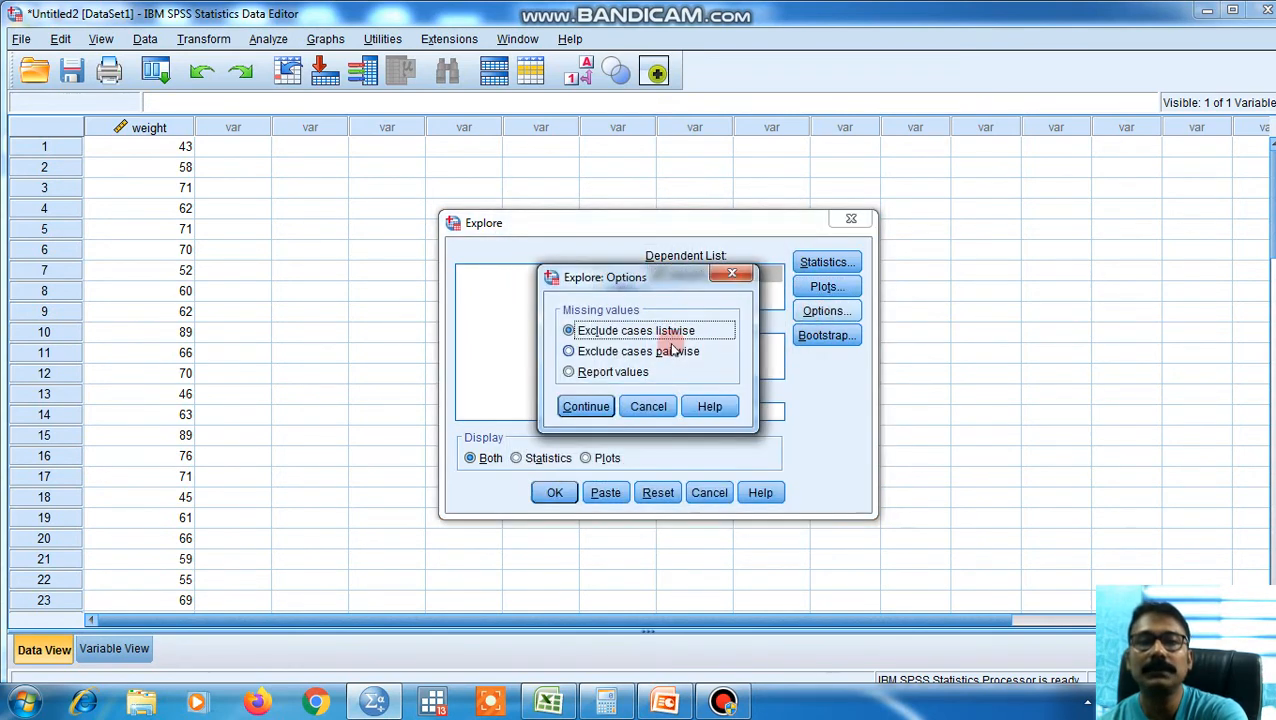
left_click(585, 406)
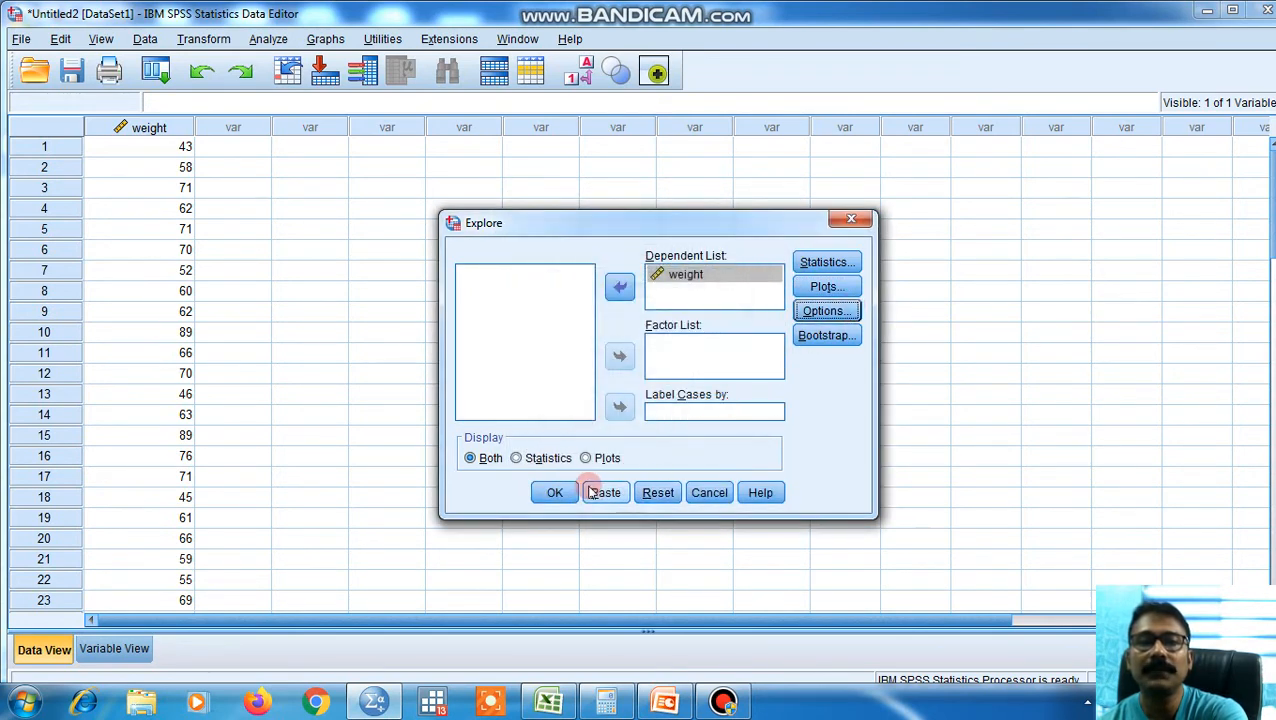
left_click(556, 493)
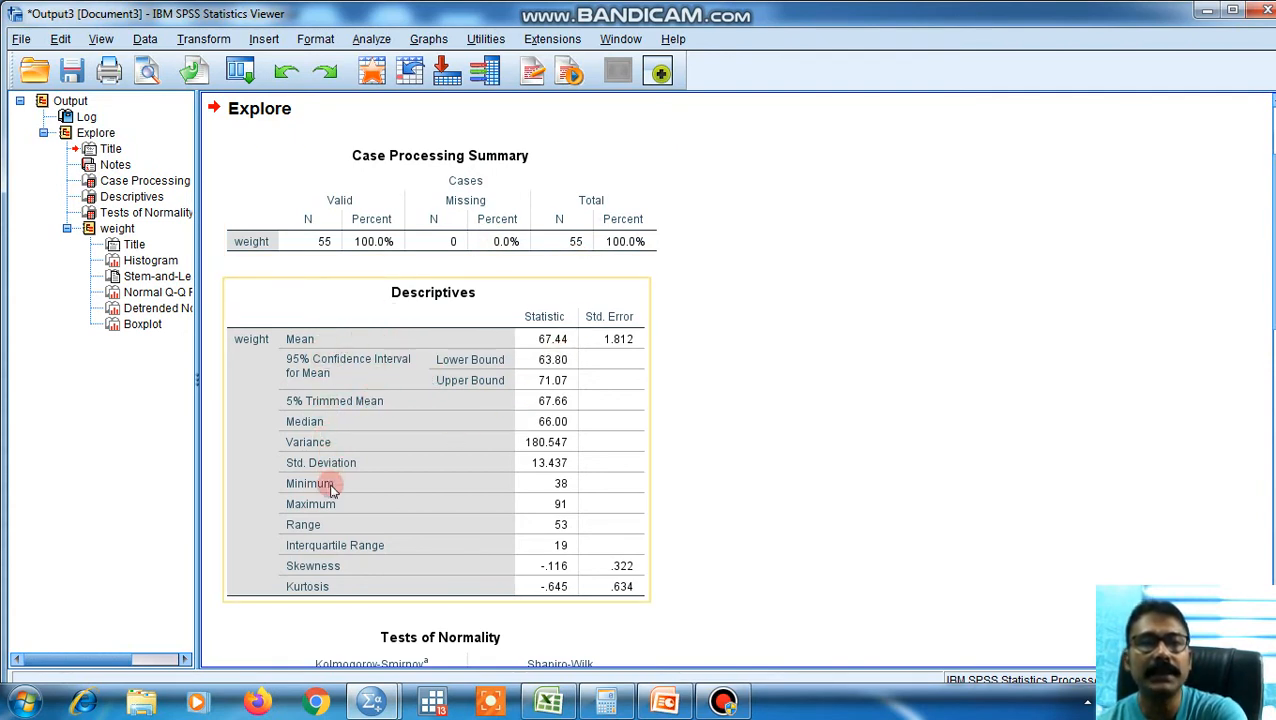
Step: Examine the Descriptives table, including skewness and kurtosis, and the Kolmogorov-Smirnov and Shapiro-Wilk significance values in the Tests of Normality table
scroll(560, 343, "down", 3)
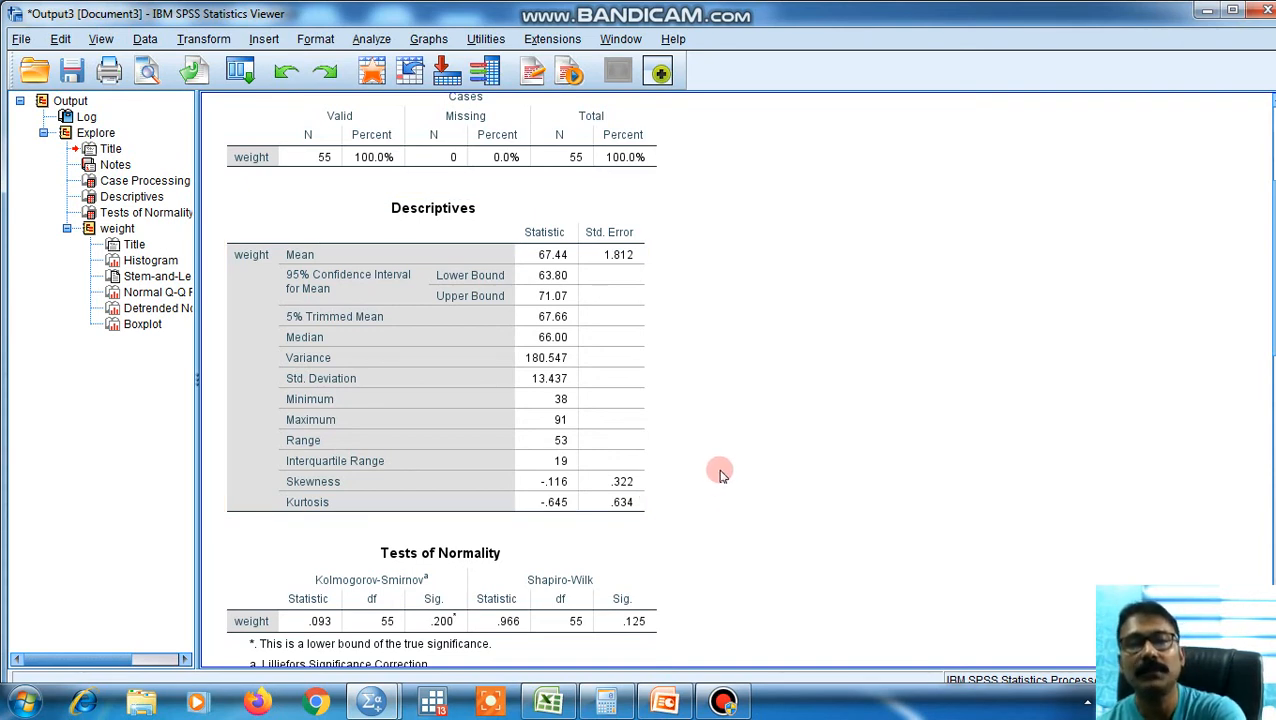
scroll(720, 474, "down", 2)
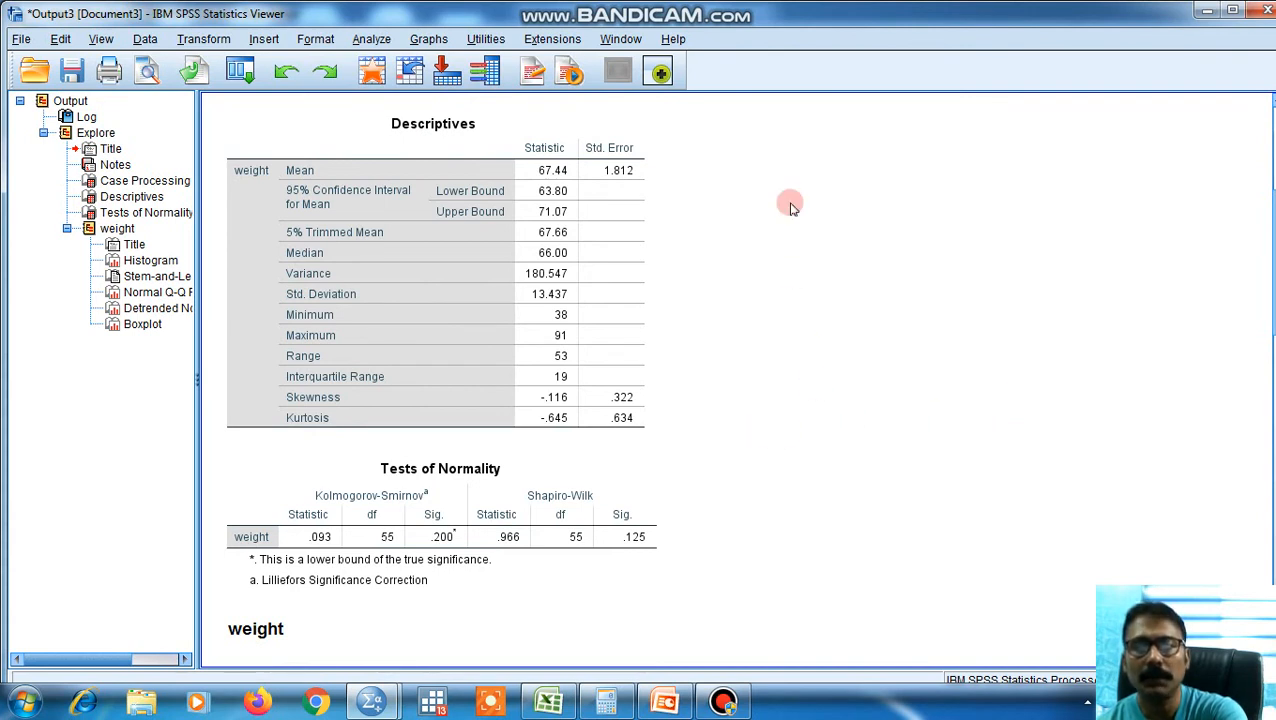
left_click(382, 415)
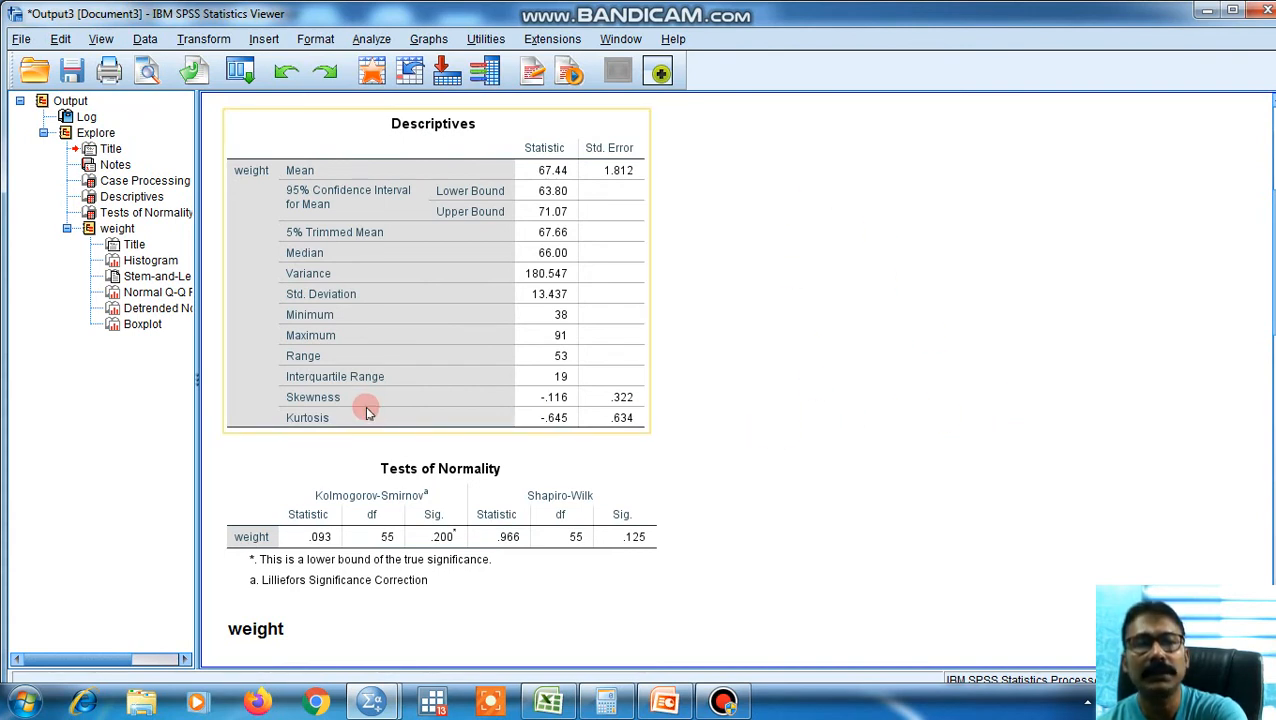
left_click(655, 447)
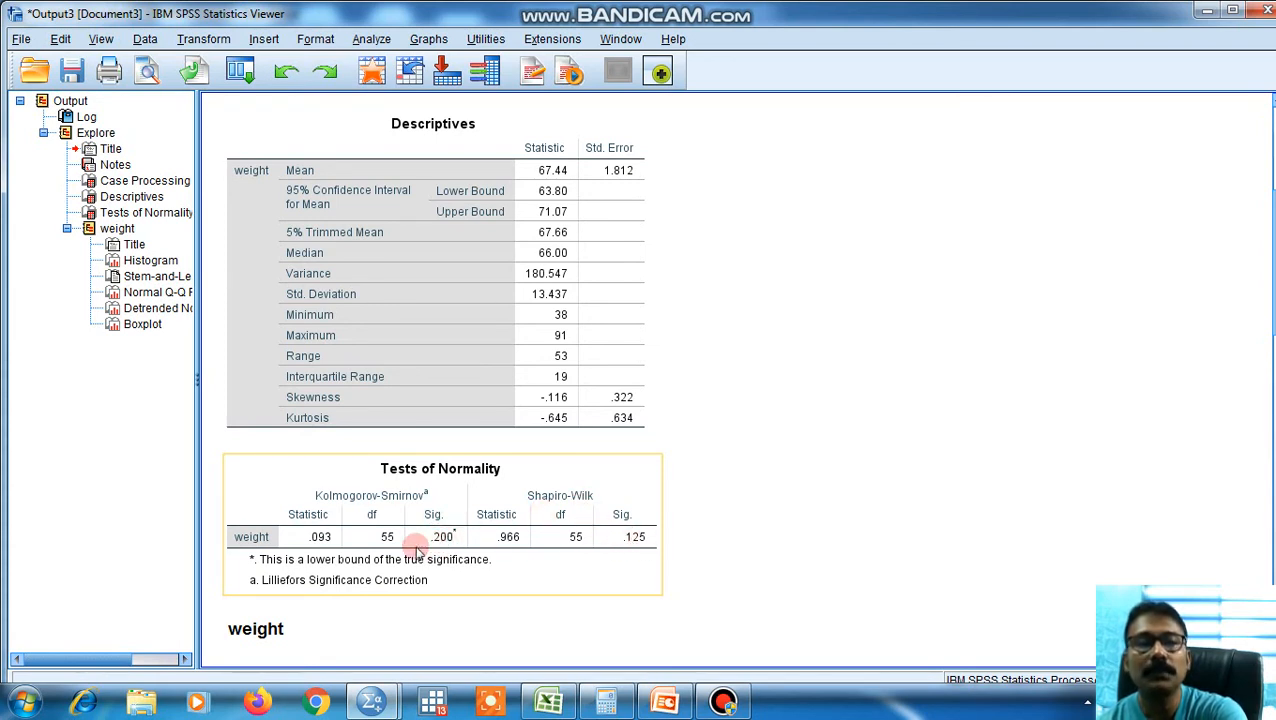
left_click(727, 527)
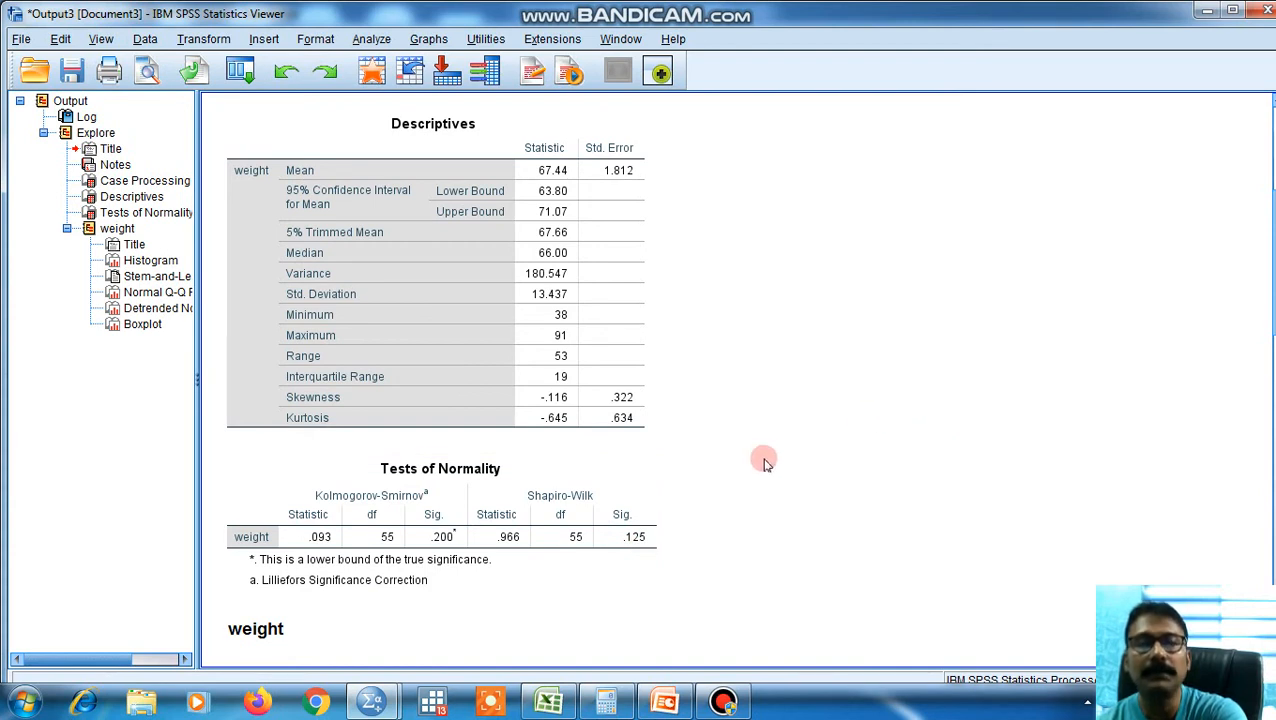
left_click(499, 496)
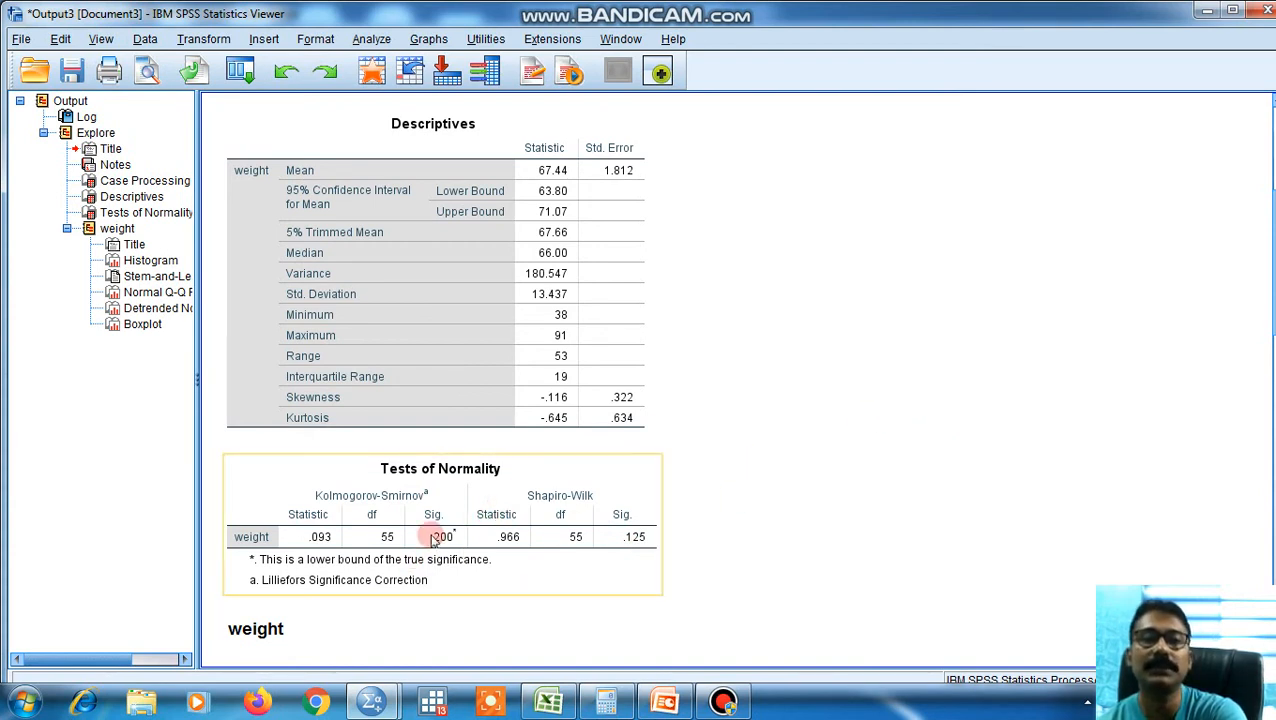
left_click(726, 490)
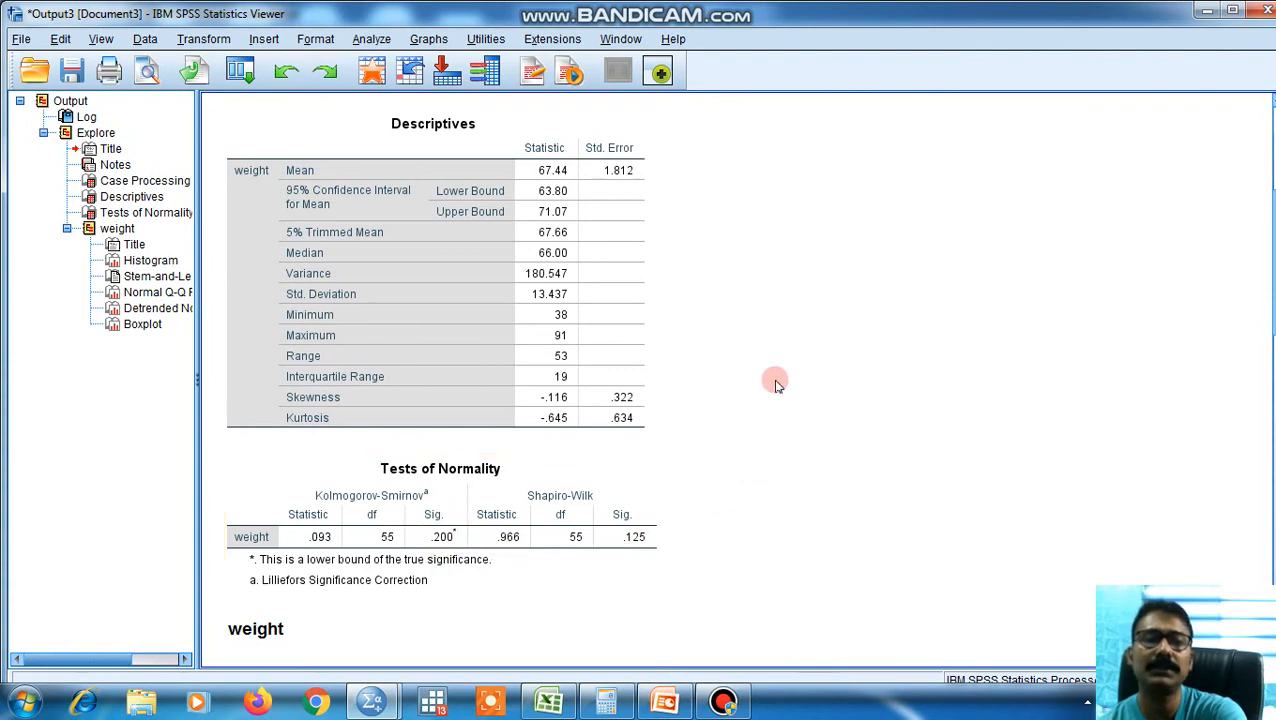
scroll(776, 382, "down", 2)
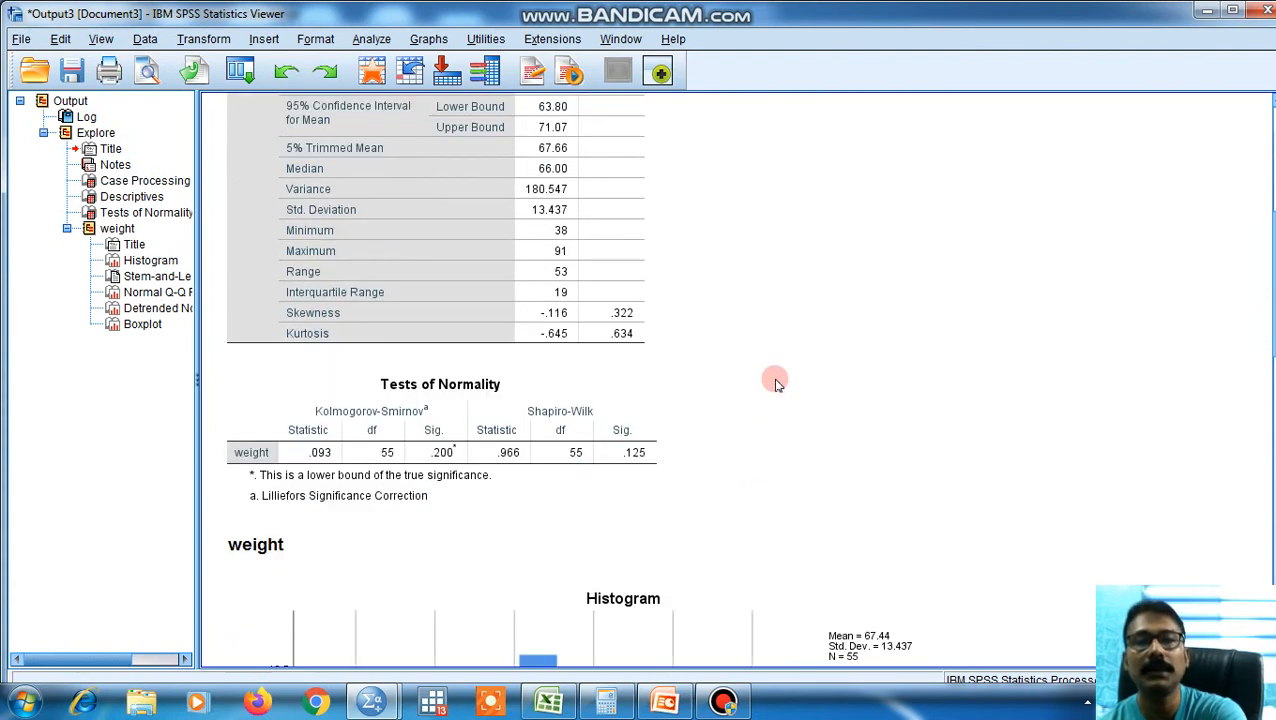
left_click(632, 397)
left_click(843, 418)
Step: Examine the shape of the weight distribution in the histogram and the stem-and-leaf plot
scroll(846, 413, "down", 8)
left_click(853, 403)
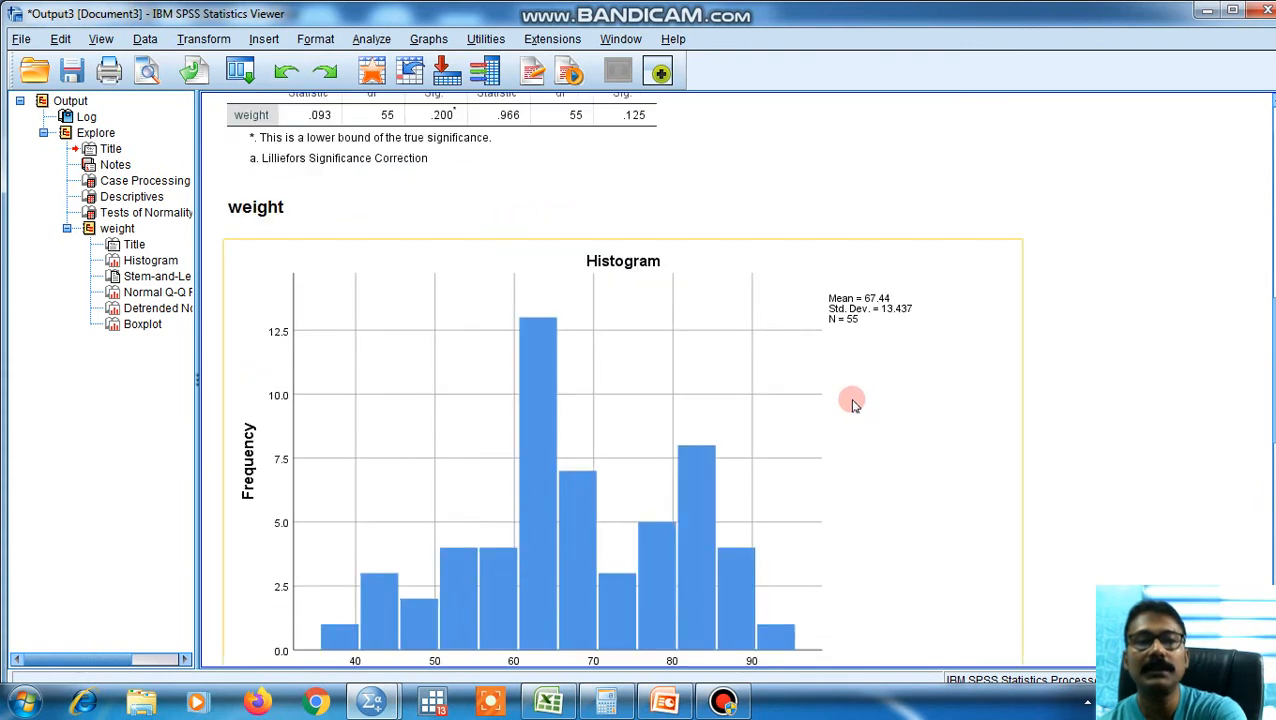
scroll(853, 403, "down", 2)
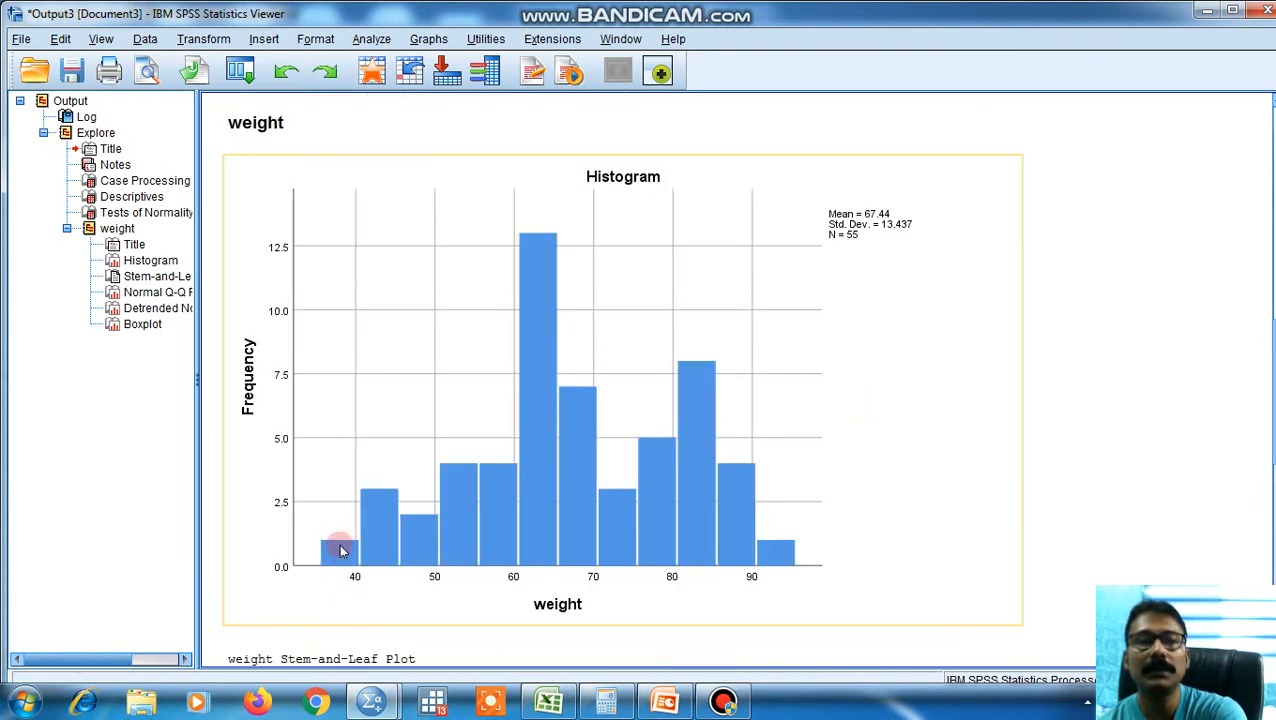
left_click_drag(340, 550, 668, 186)
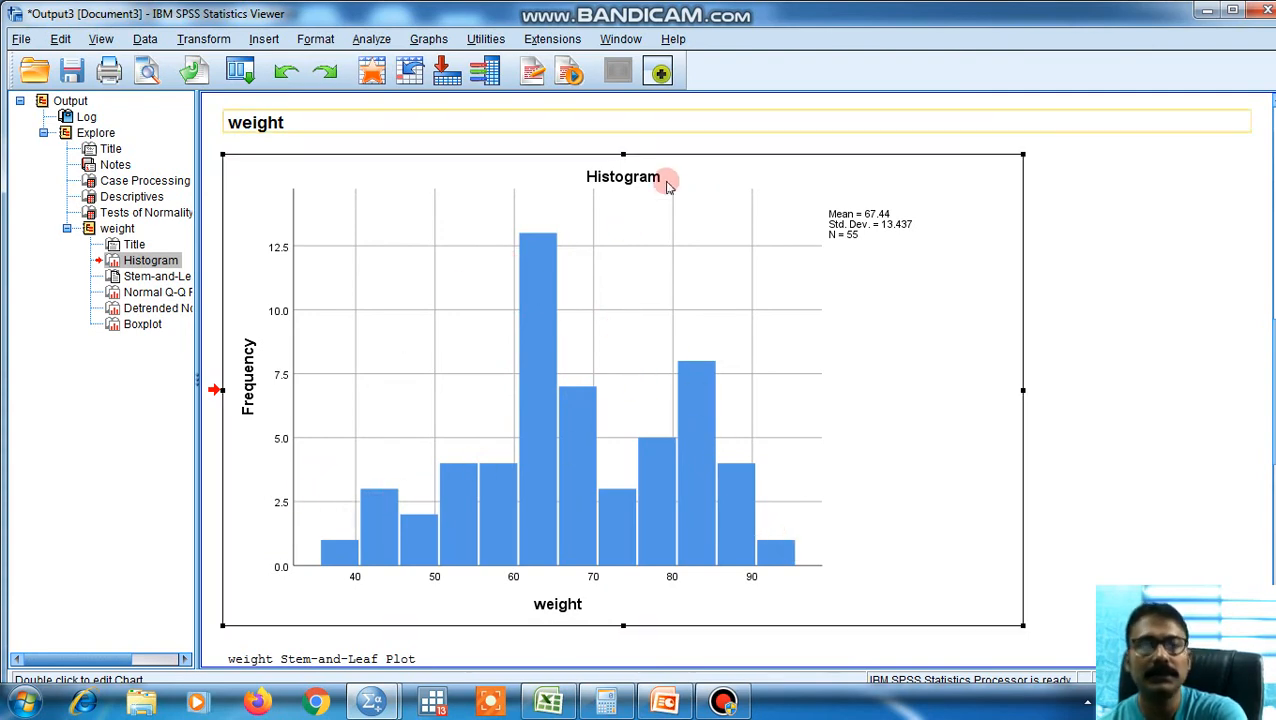
scroll(686, 305, "down", 1)
scroll(686, 305, "down", 2)
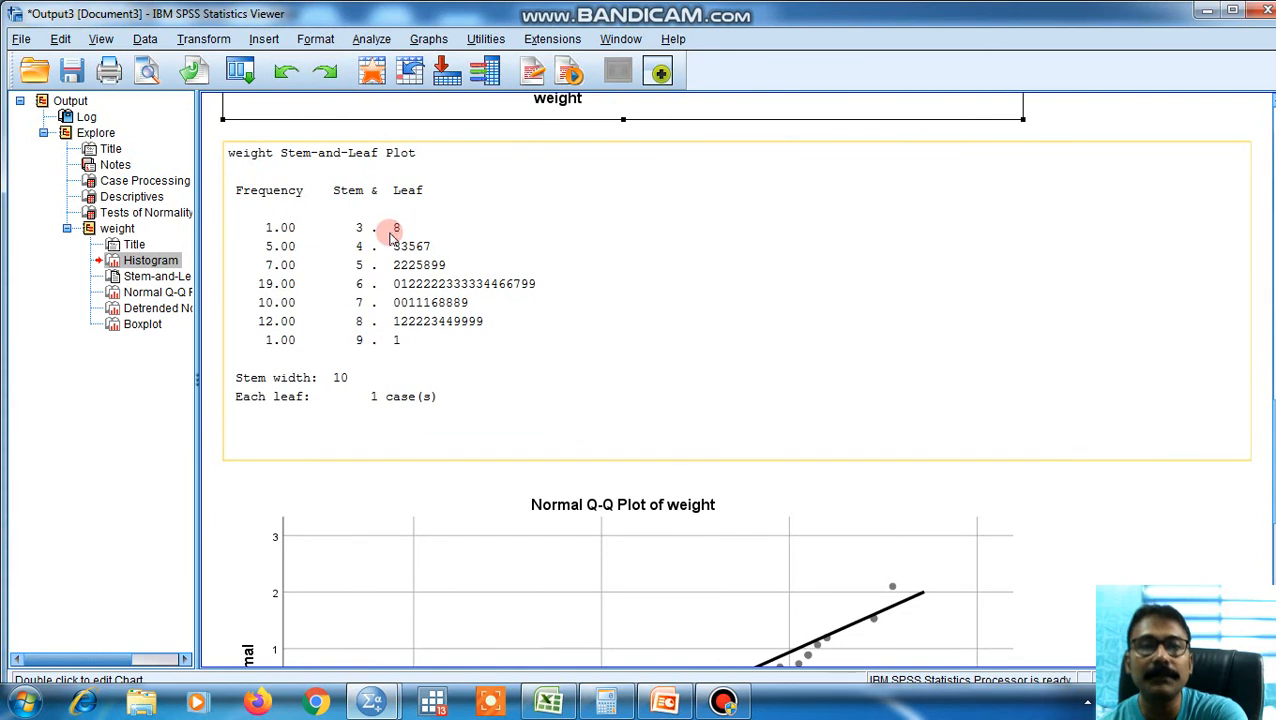
left_click_drag(391, 237, 445, 343)
Step: Examine the normal Q-Q plot, the detrended normal Q-Q plot and the boxplot of weight for departures from normality
scroll(476, 333, "down", 3)
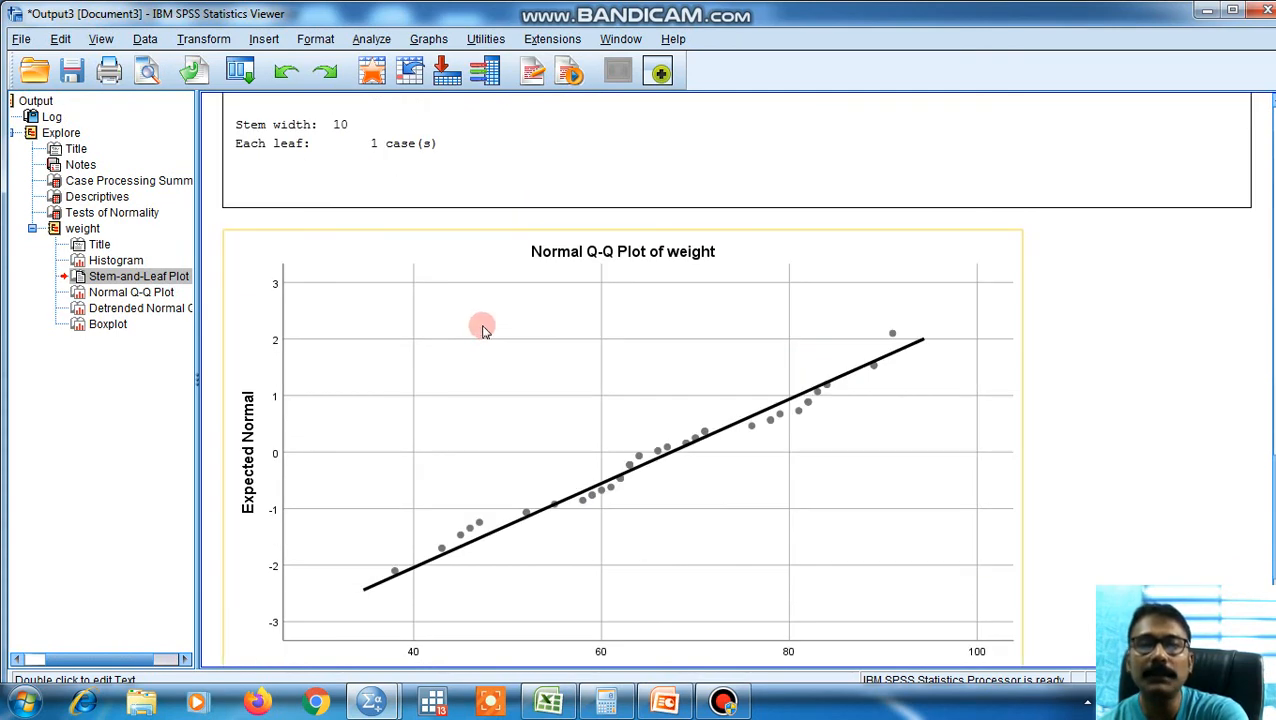
scroll(483, 330, "down", 2)
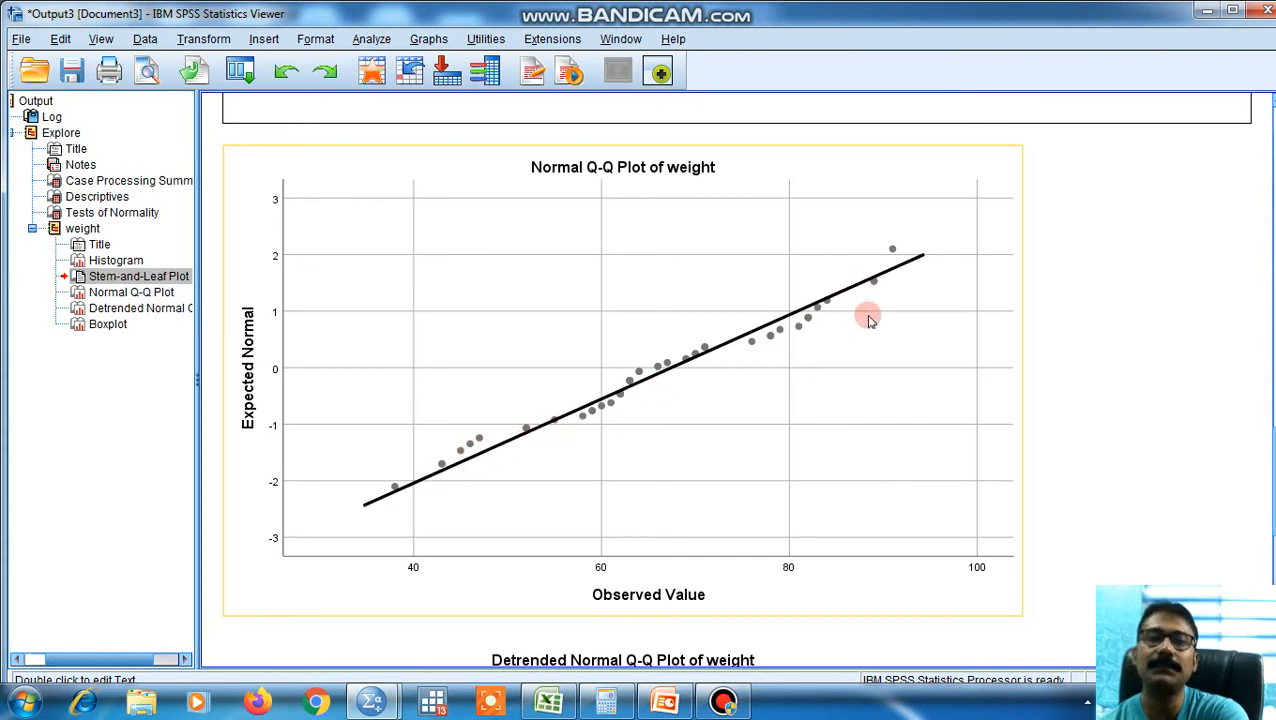
scroll(855, 319, "down", 3)
scroll(855, 319, "up", 3)
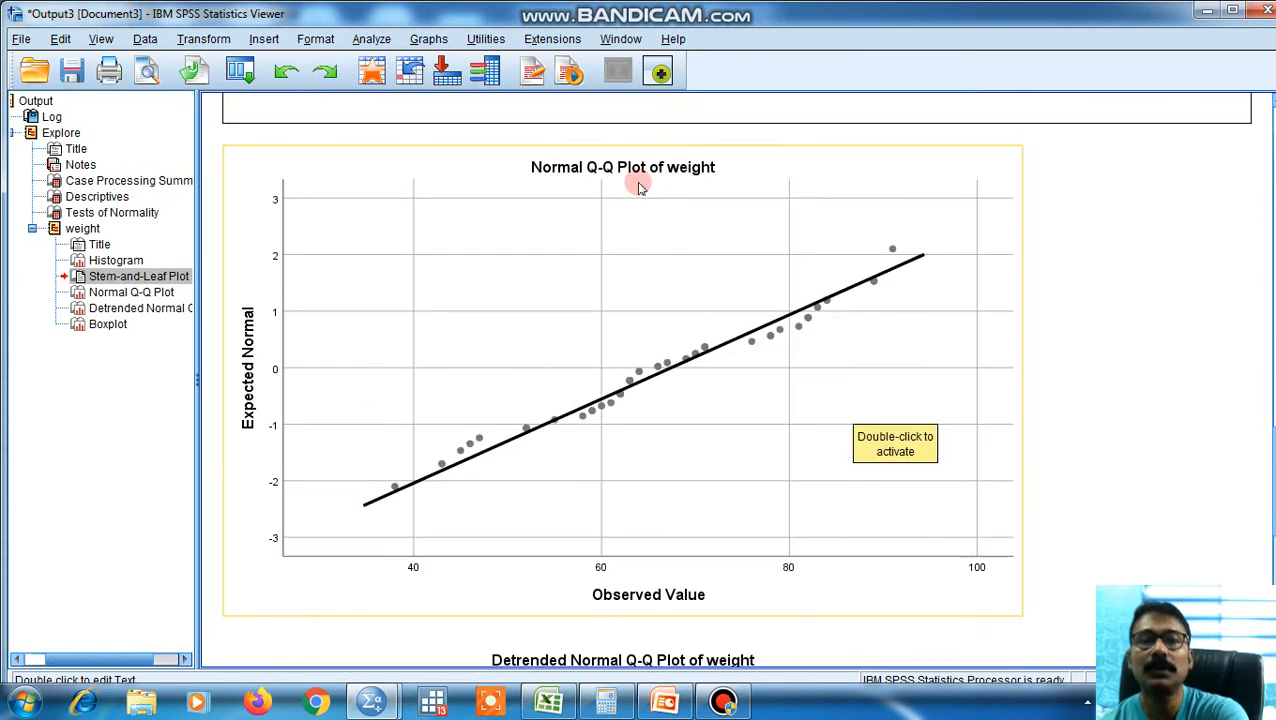
scroll(766, 347, "down", 5)
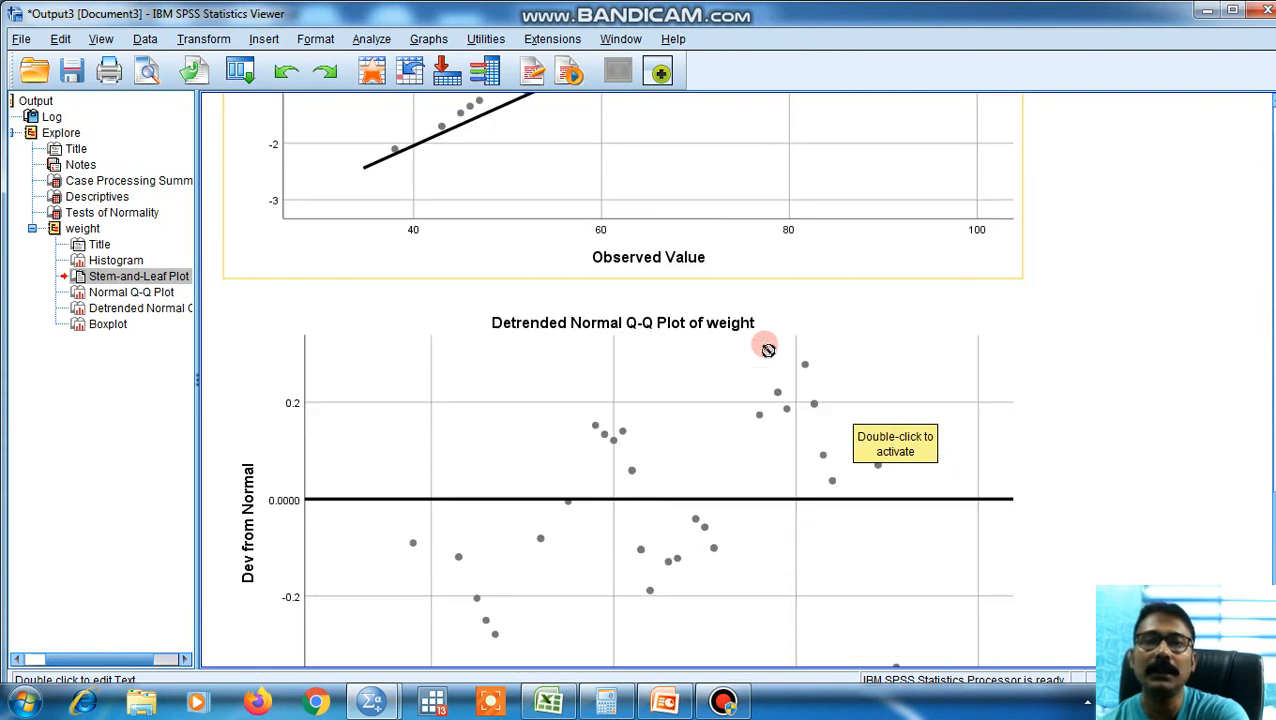
scroll(766, 347, "down", 9)
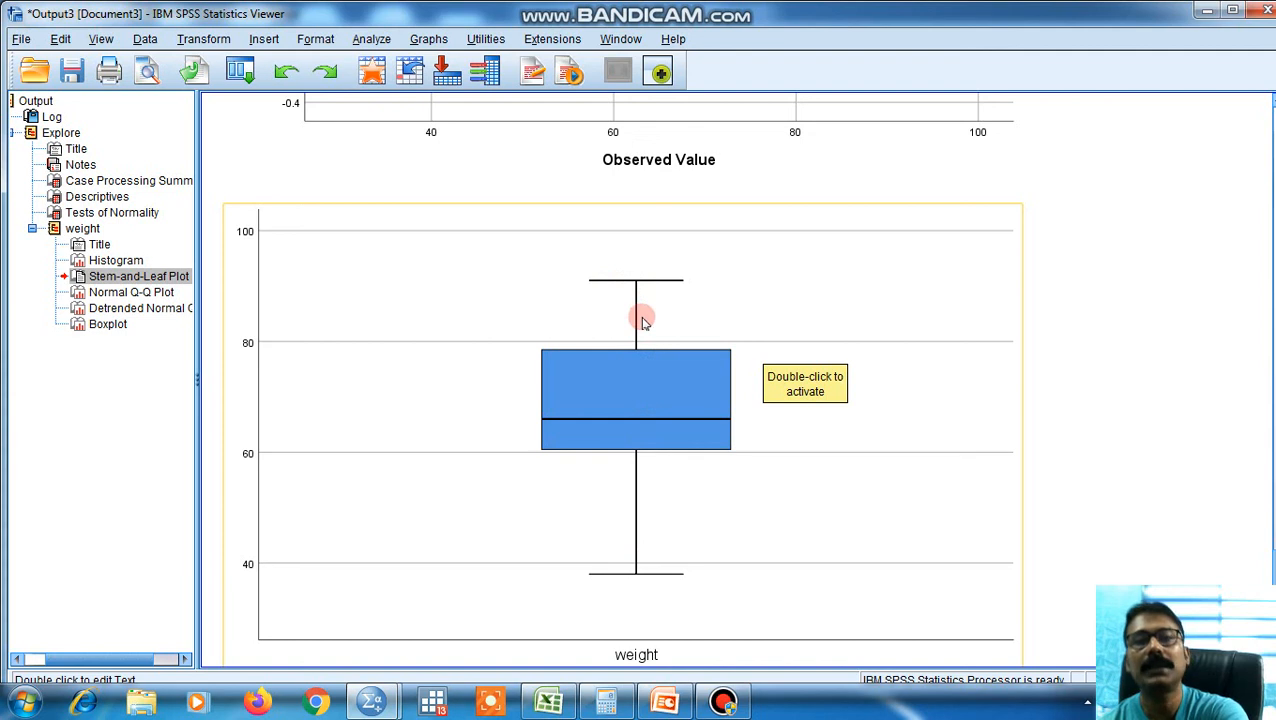
left_click(727, 450)
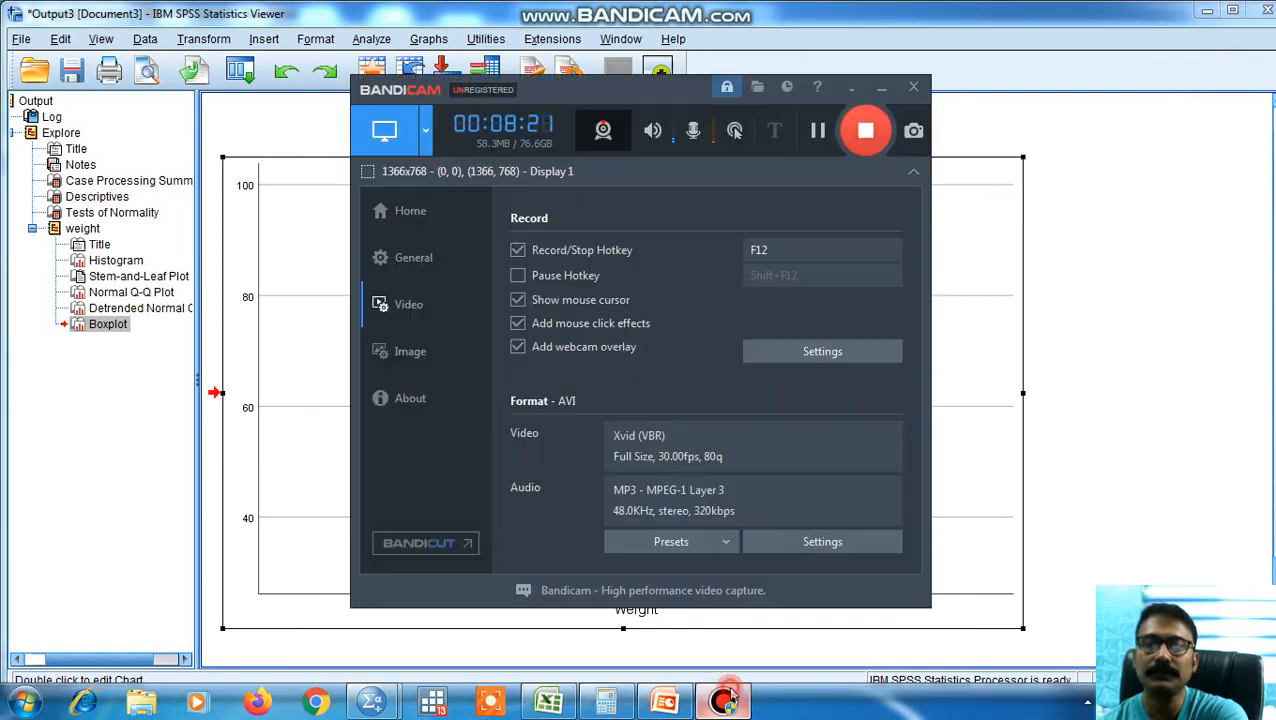
left_click(723, 700)
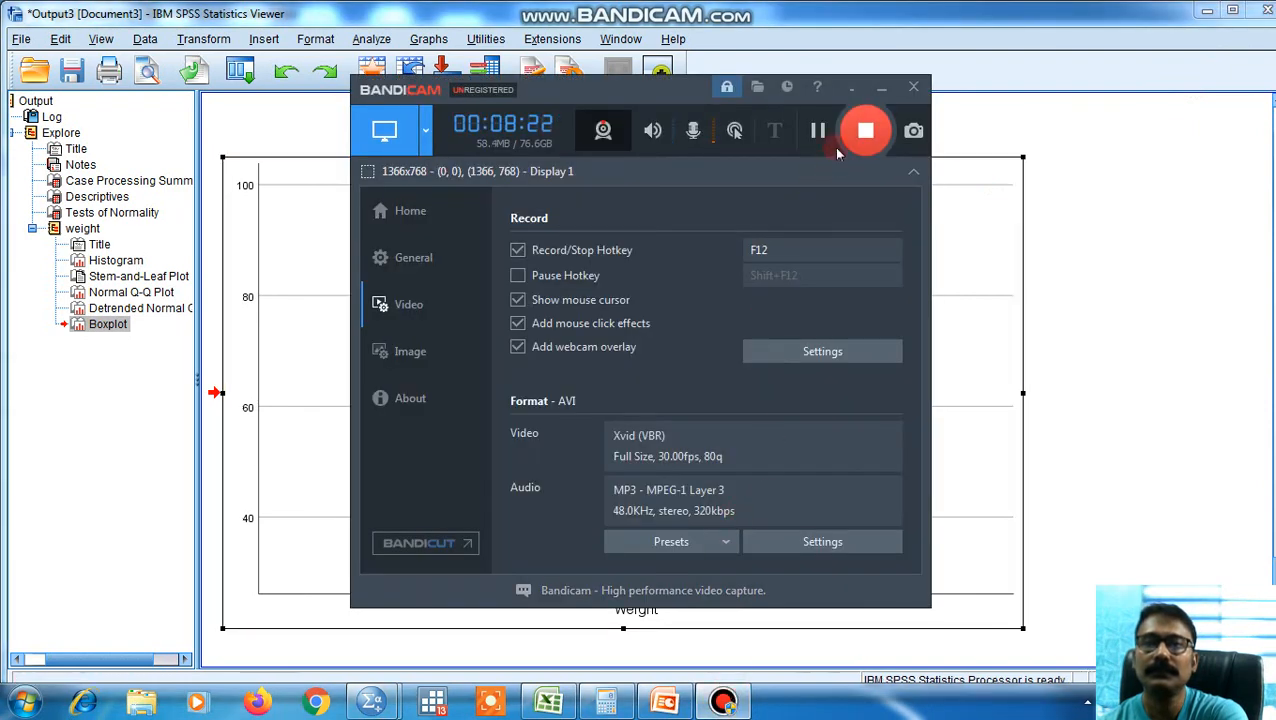